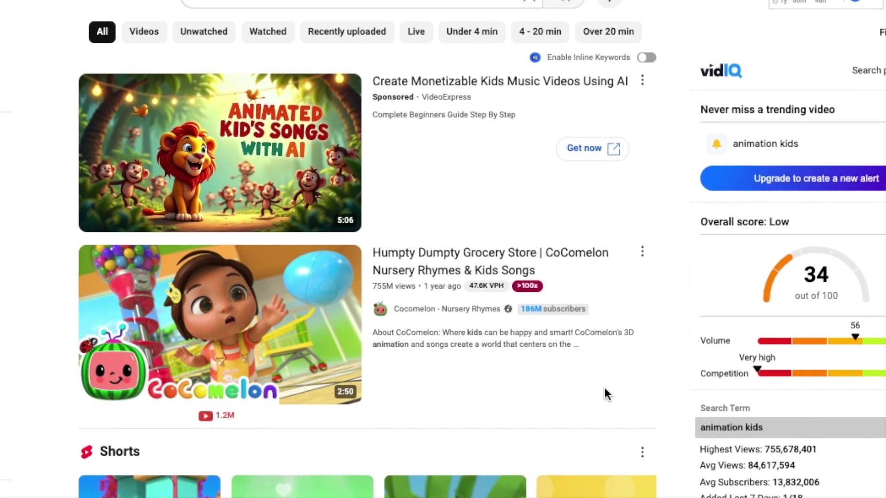
Browse the 'animation kids' search results to reach the Zoey's Jamboree channel page
scroll(619, 321, "down", 8)
scroll(630, 325, "down", 9)
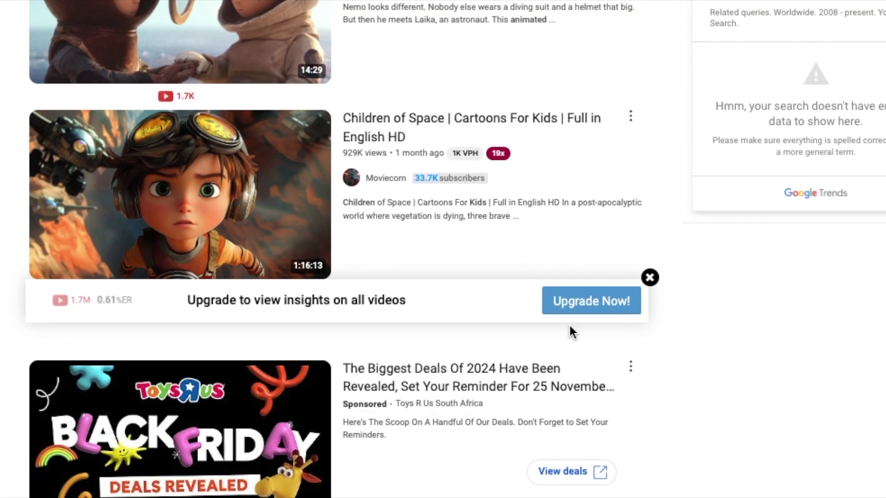
scroll(580, 325, "down", 2)
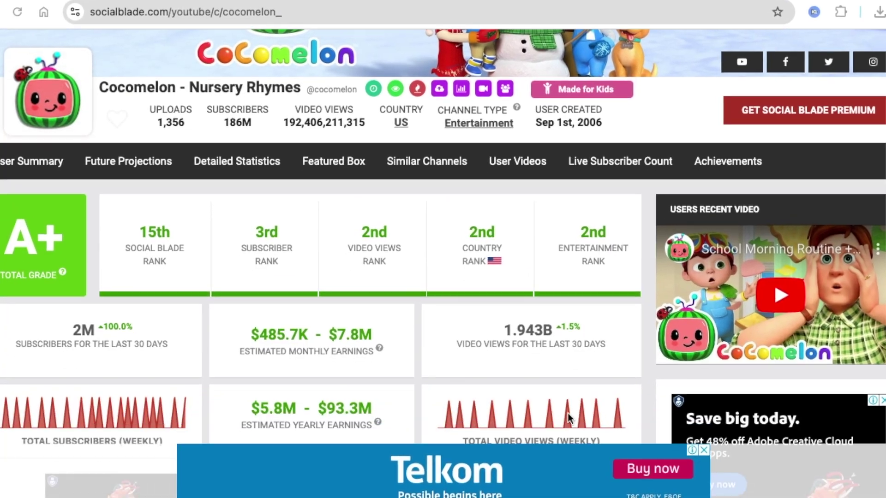
scroll(569, 417, "down", 2)
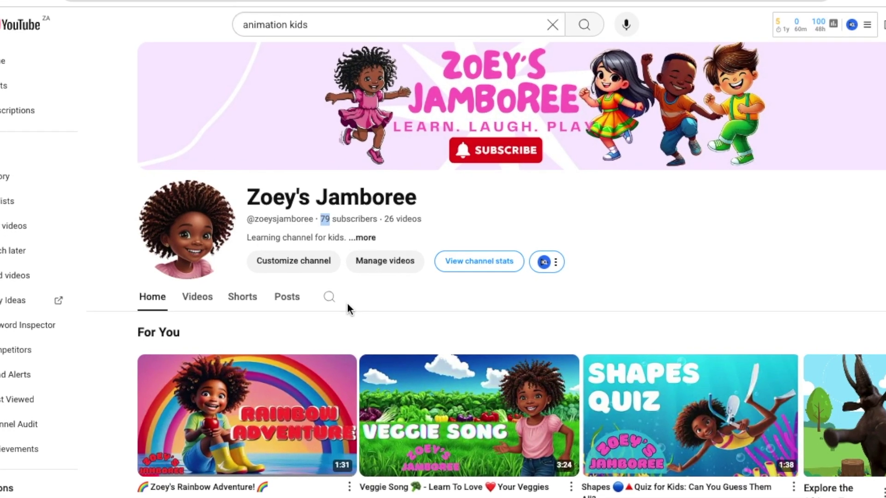
Show the Zoey's Jamboree channel's Shorts, sorted by latest, and browse through them
scroll(347, 303, "down", 1)
scroll(345, 303, "down", 2)
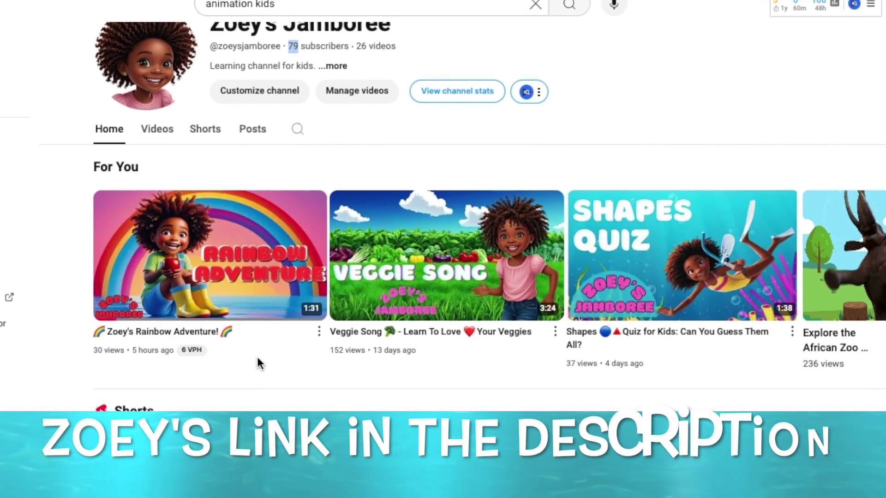
left_click(201, 134)
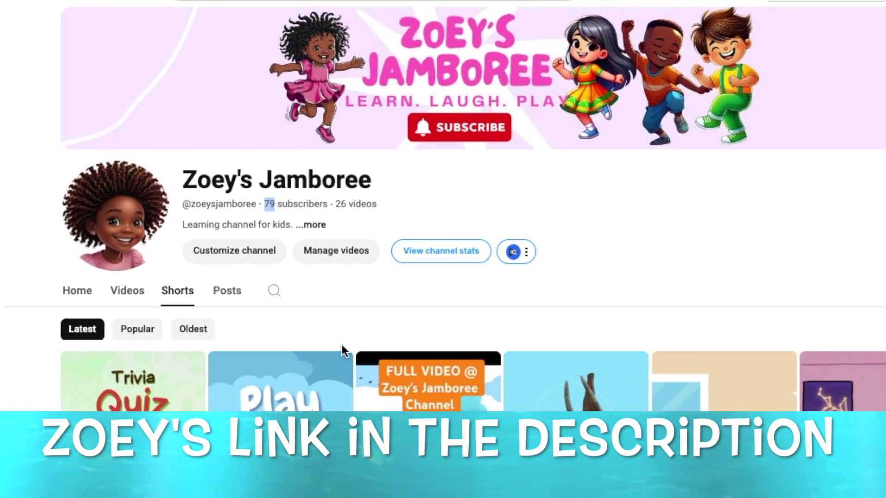
scroll(341, 345, "down", 3)
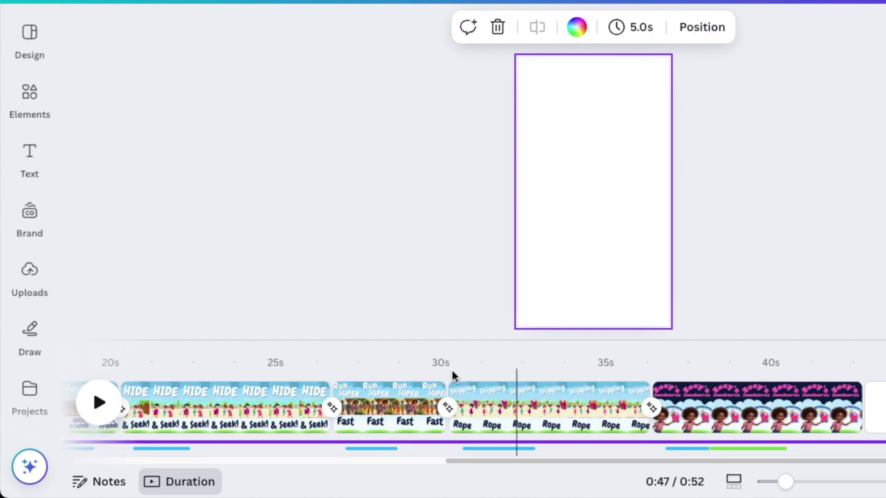
Go to the Run Super Fast page and open Magic Media from the Elements library
left_click(400, 412)
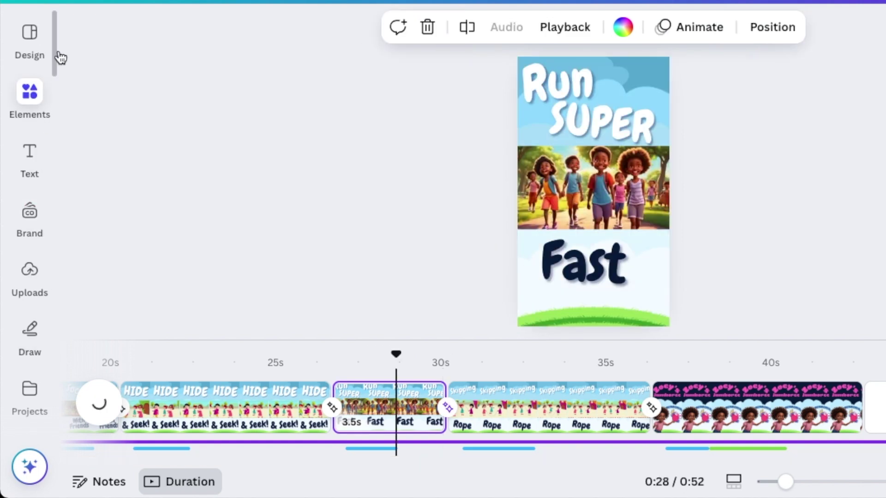
left_click(60, 58)
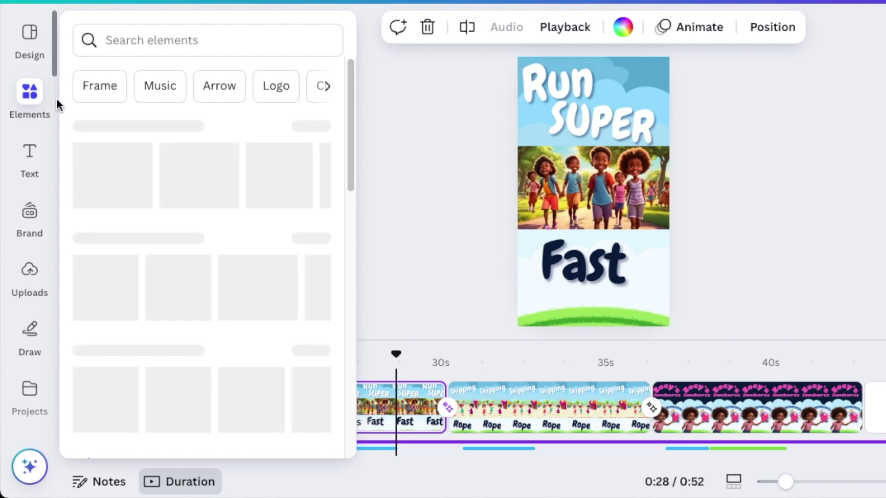
scroll(32, 365, "down", 5)
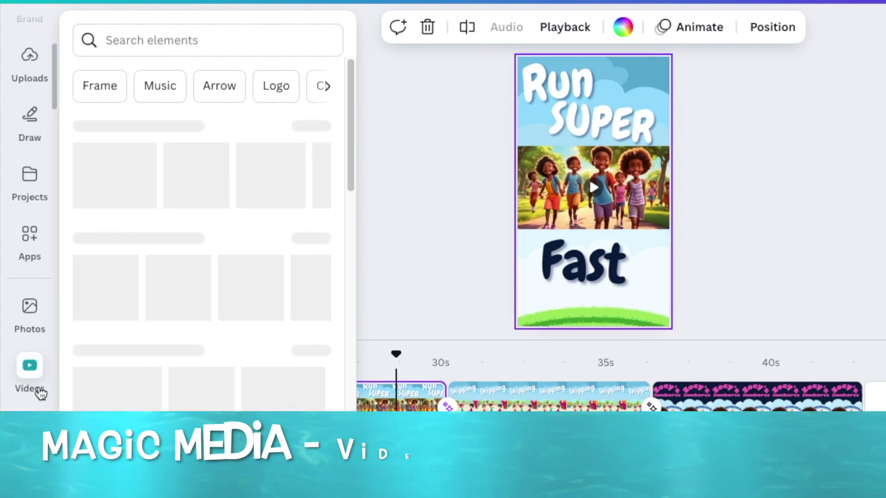
scroll(37, 376, "down", 4)
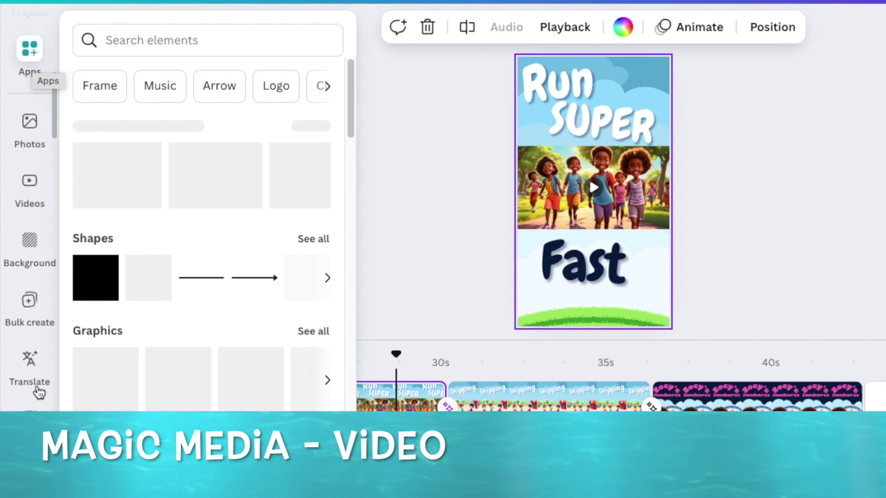
scroll(34, 369, "down", 2)
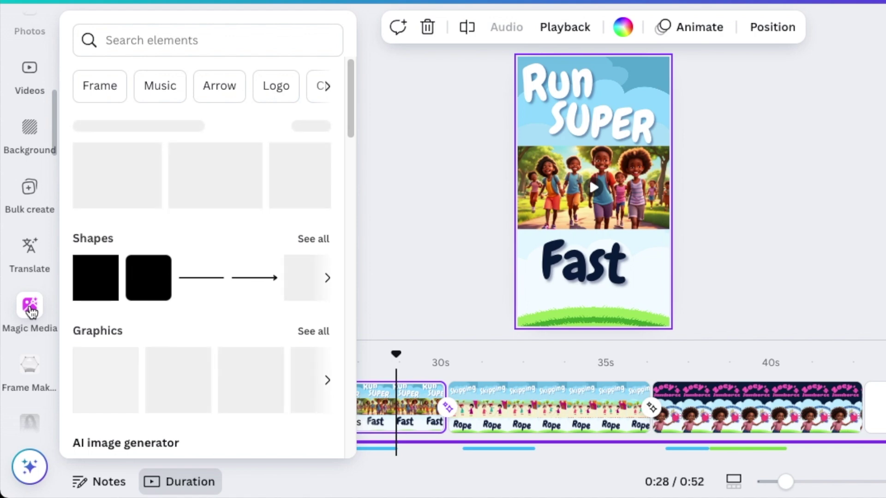
left_click(30, 307)
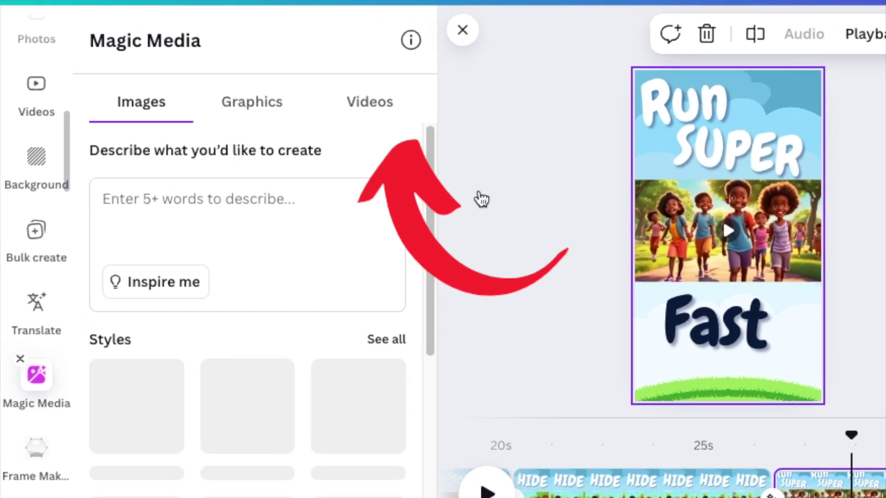
Generate a Magic Media video from the prompt about African children playing in a school playground
left_click(370, 102)
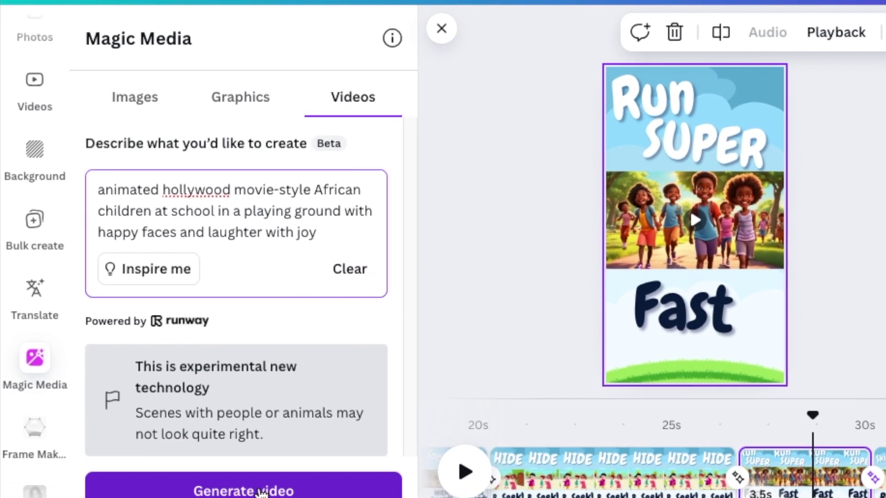
left_click(257, 493)
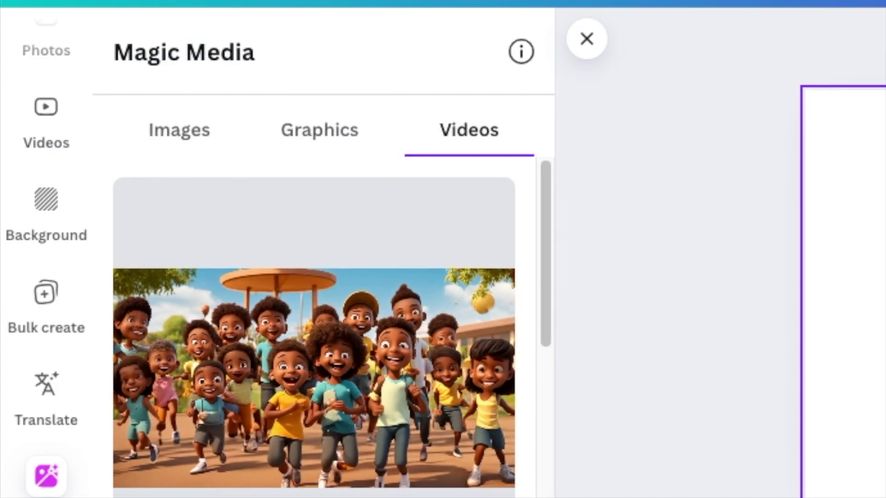
Add the generated playground clip to a blank page and copy its revised prompt text
scroll(271, 286, "down", 2)
scroll(421, 446, "down", 8)
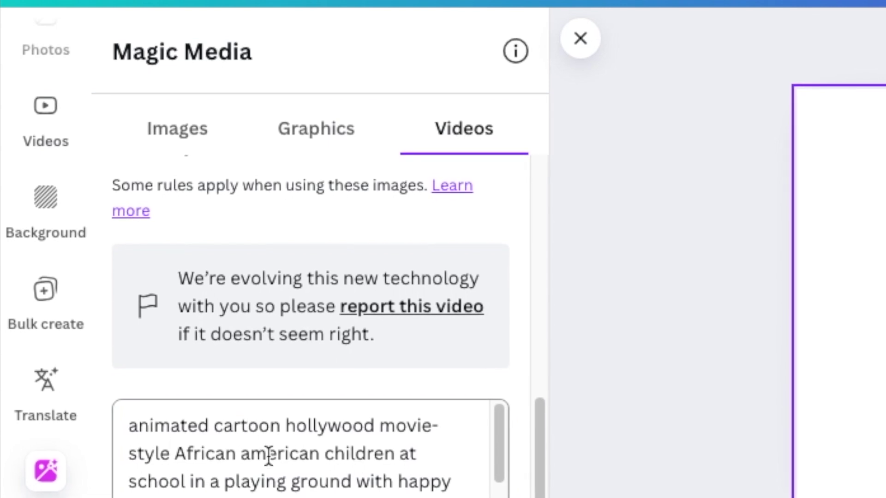
scroll(294, 436, "up", 10)
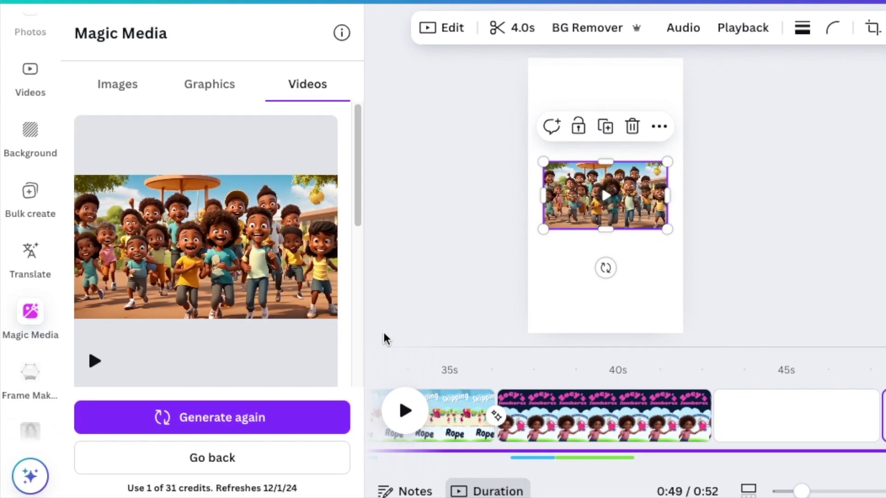
scroll(330, 302, "down", 2)
scroll(328, 299, "down", 5)
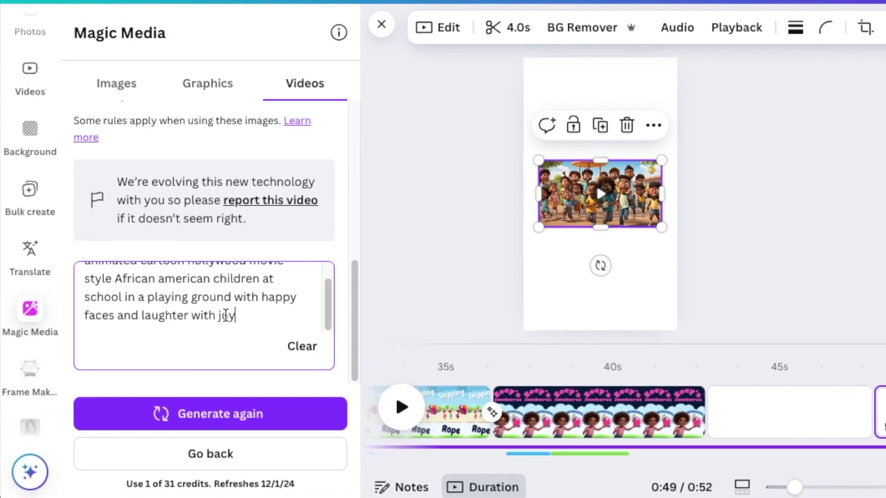
left_click_drag(231, 312, 71, 259)
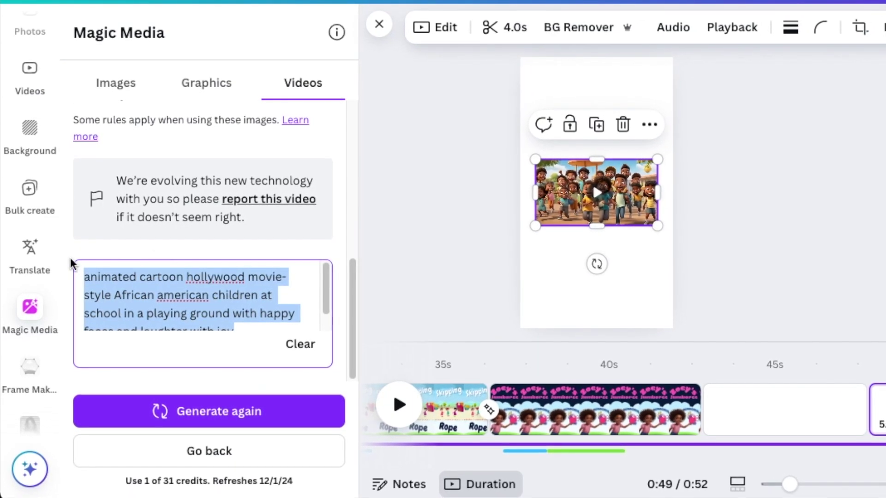
right_click(210, 289)
left_click(238, 207)
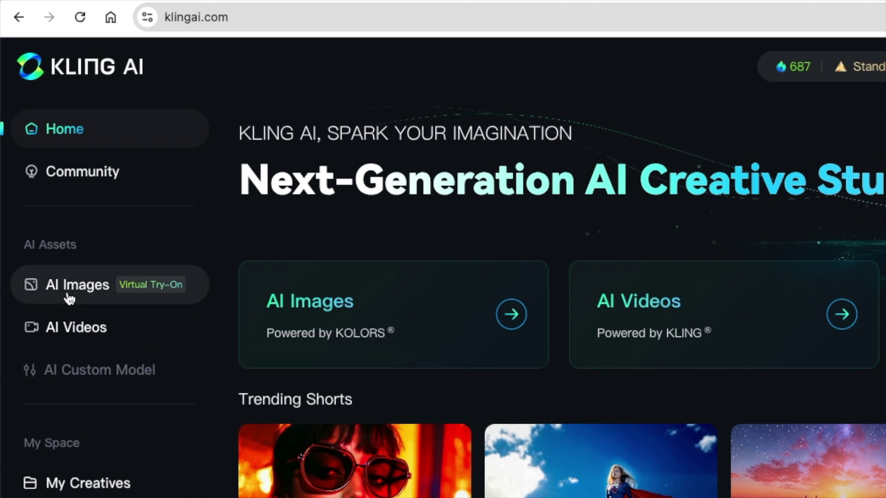
Start a Kling AI Text to Video job with the copied 131-character playground prompt
left_click(66, 222)
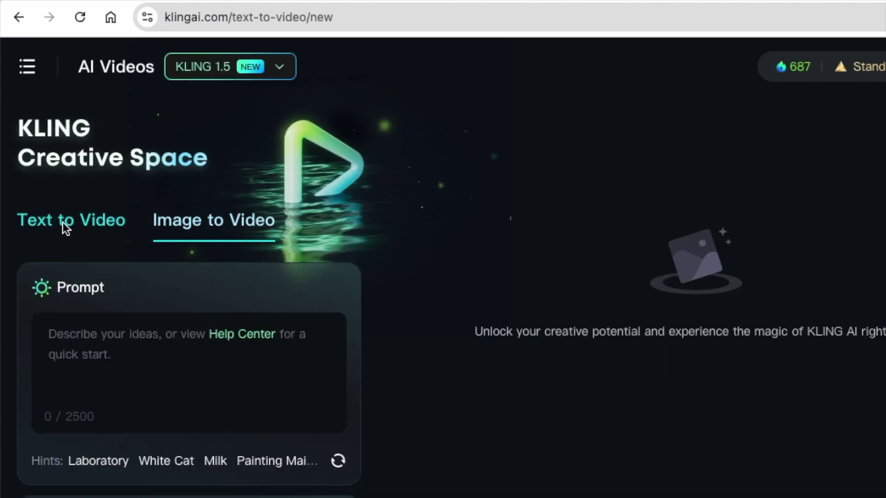
left_click(222, 228)
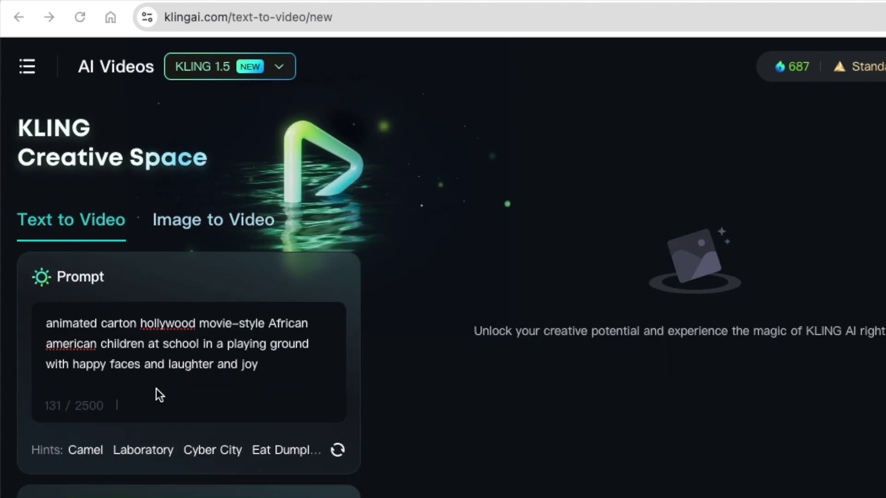
scroll(156, 388, "down", 1)
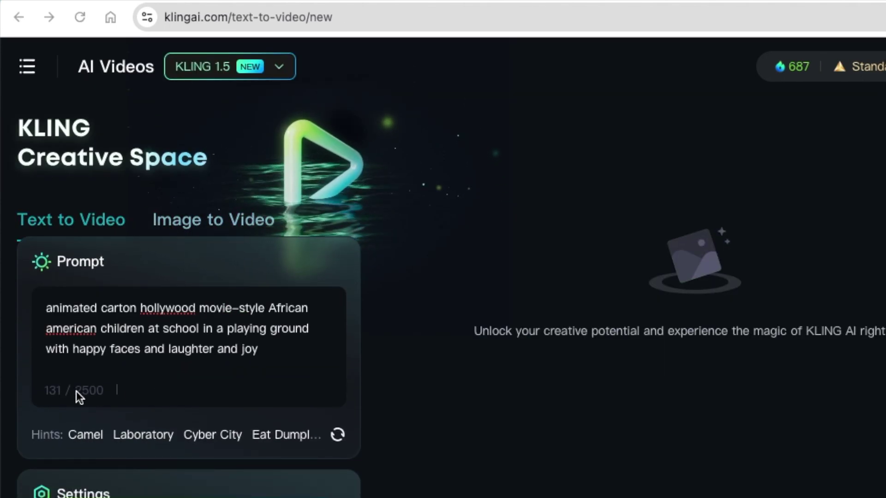
scroll(94, 397, "down", 1)
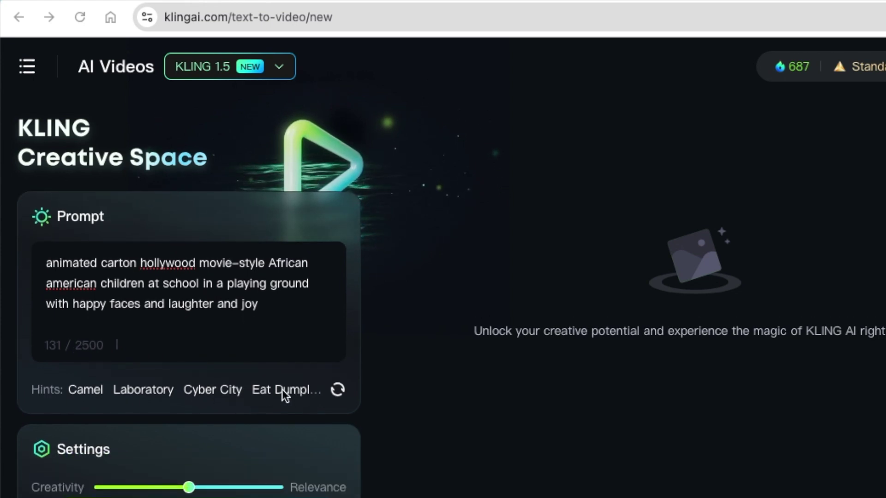
scroll(204, 357, "down", 4)
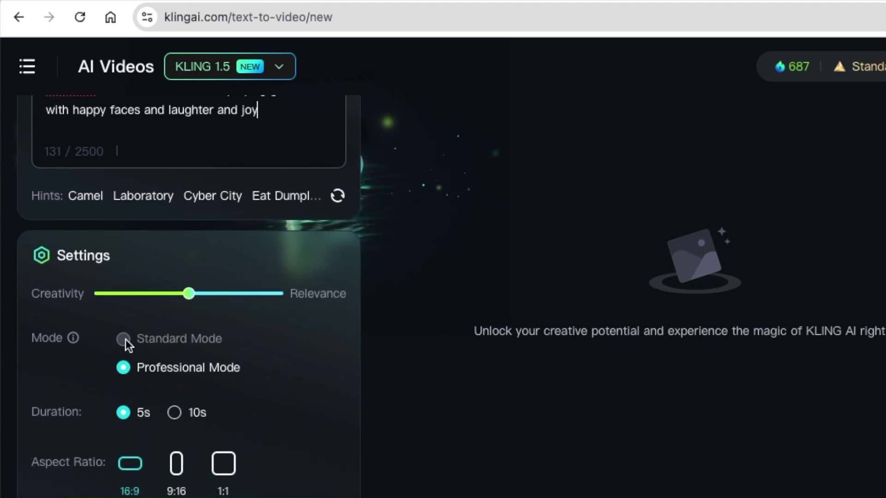
Keep Professional Mode, 5s duration, 16:9 aspect ratio and one generation, past Camera Movement and Negative Prompt
left_click(123, 342)
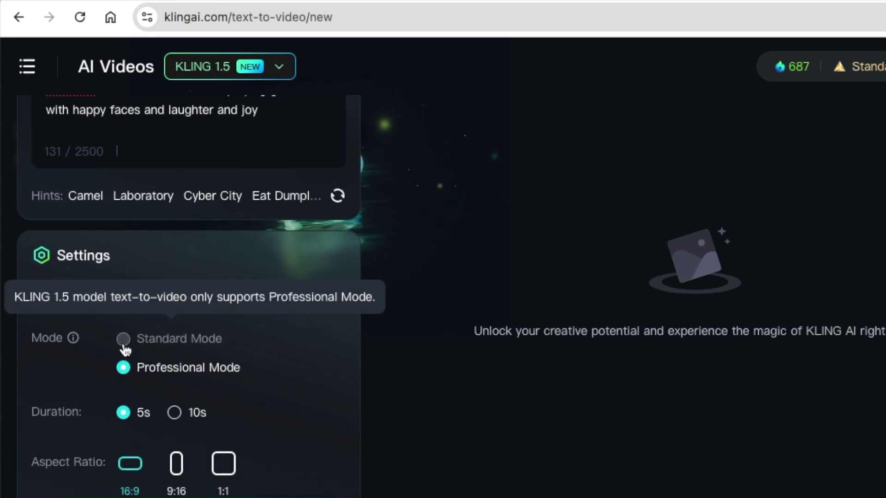
mouse_move(128, 338)
mouse_move(124, 369)
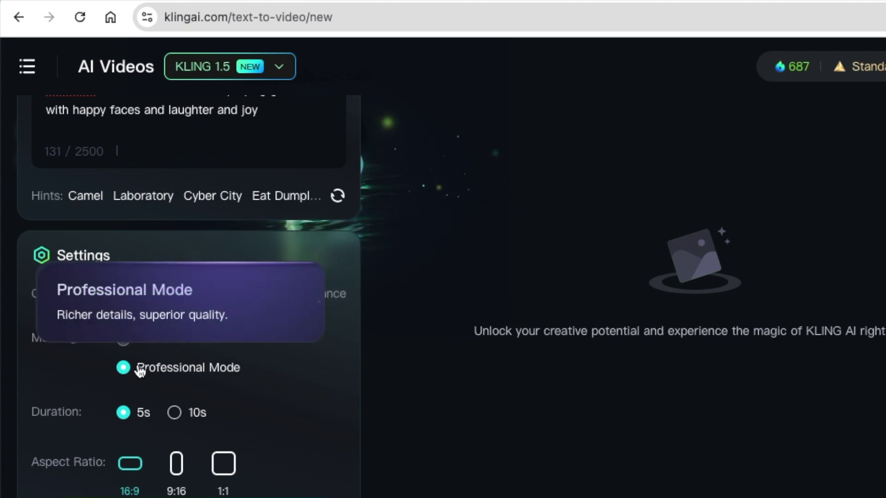
scroll(148, 386, "down", 2)
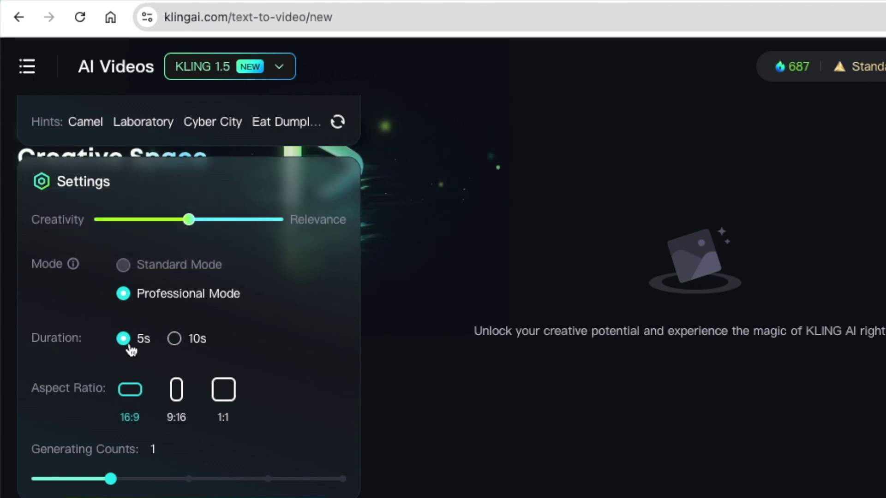
scroll(141, 362, "down", 1)
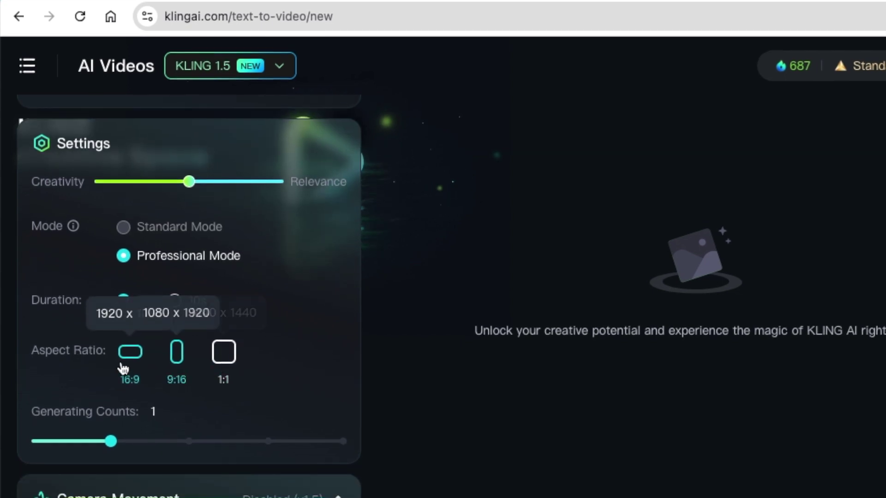
scroll(235, 366, "down", 1)
scroll(228, 378, "down", 6)
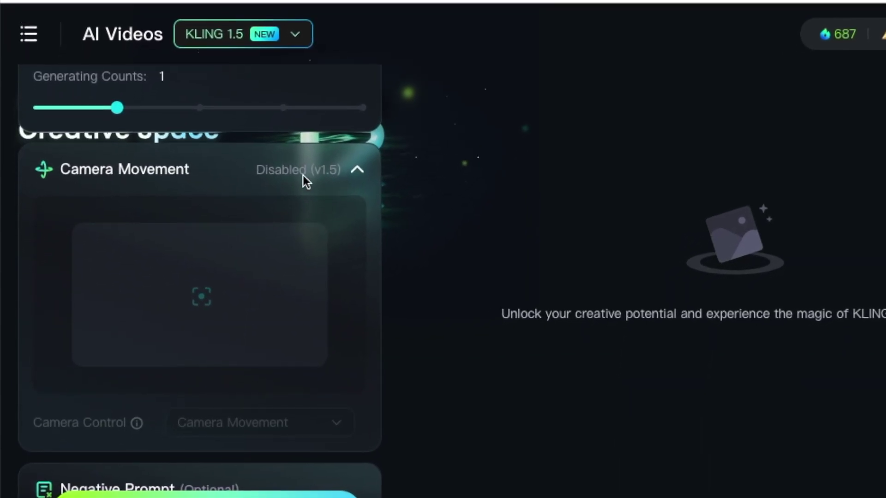
scroll(237, 247, "down", 4)
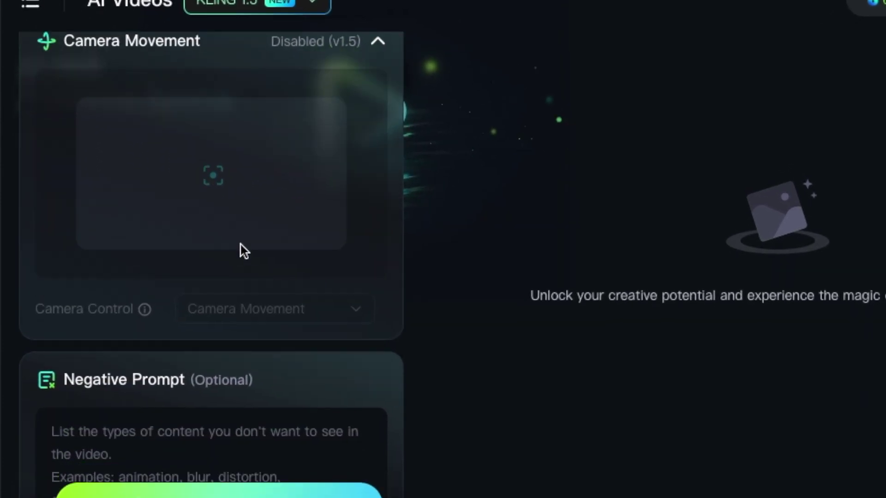